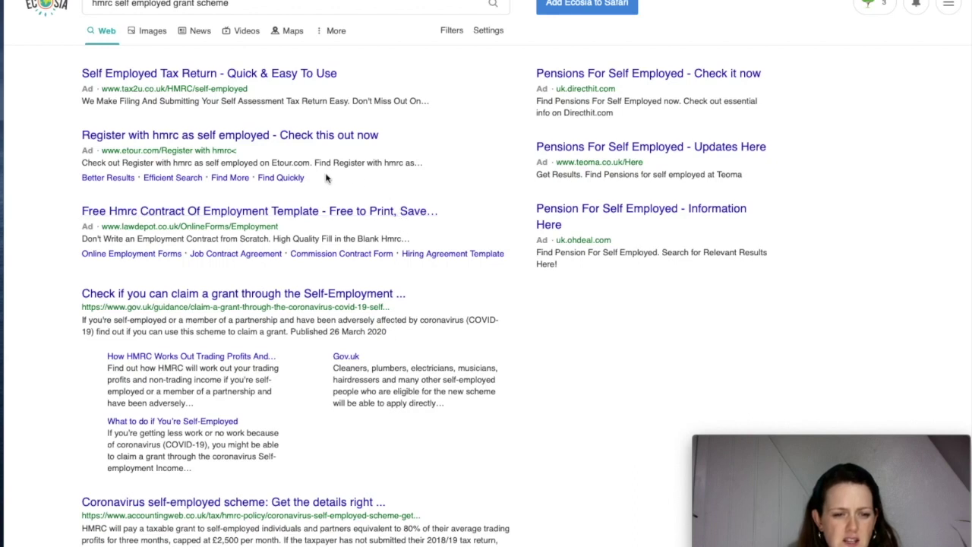
Open the gov.uk result 'Check if you can claim a grant through the Self-Employment…' from the Ecosia results
scroll(533, 342, down, 2)
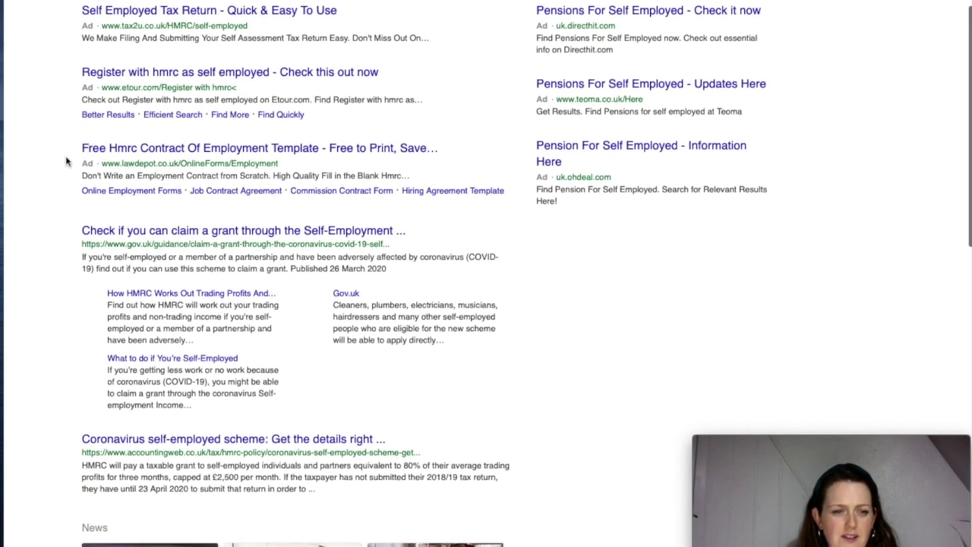
scroll(67, 267, down, 2)
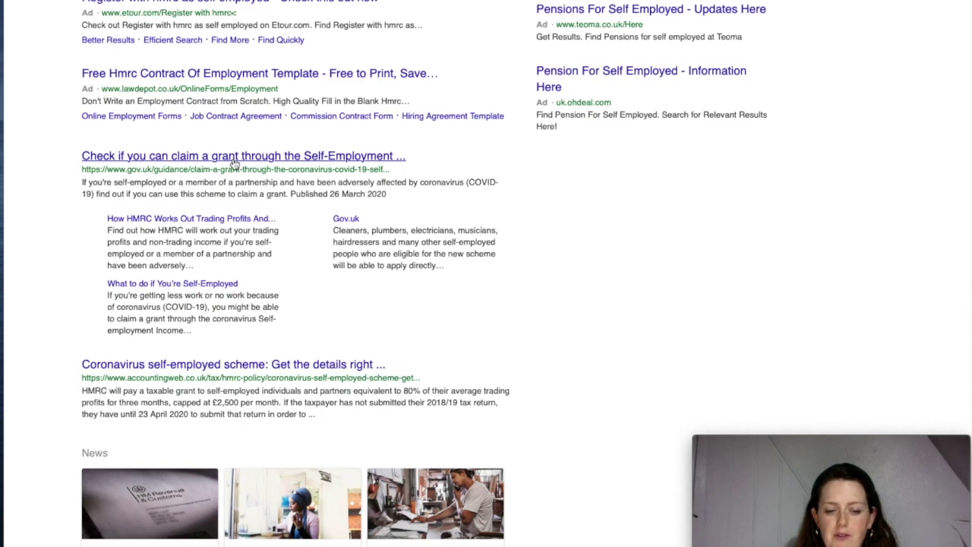
click(235, 157)
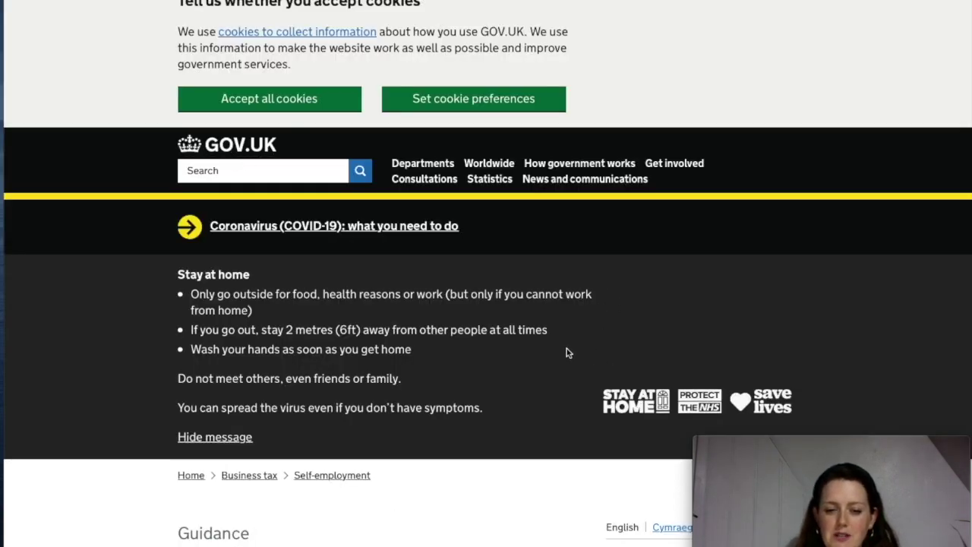
Read through the SEISS guidance and go to step 2, 'Check online if you're eligible and when you'll be able to claim'
scroll(566, 352, down, 6)
scroll(567, 349, down, 1)
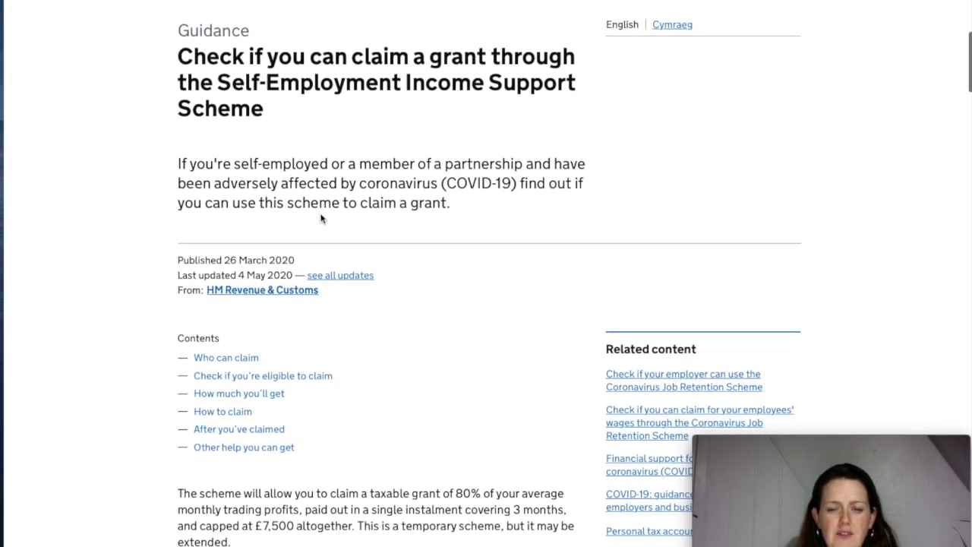
scroll(479, 265, down, 1)
scroll(479, 265, up, 1)
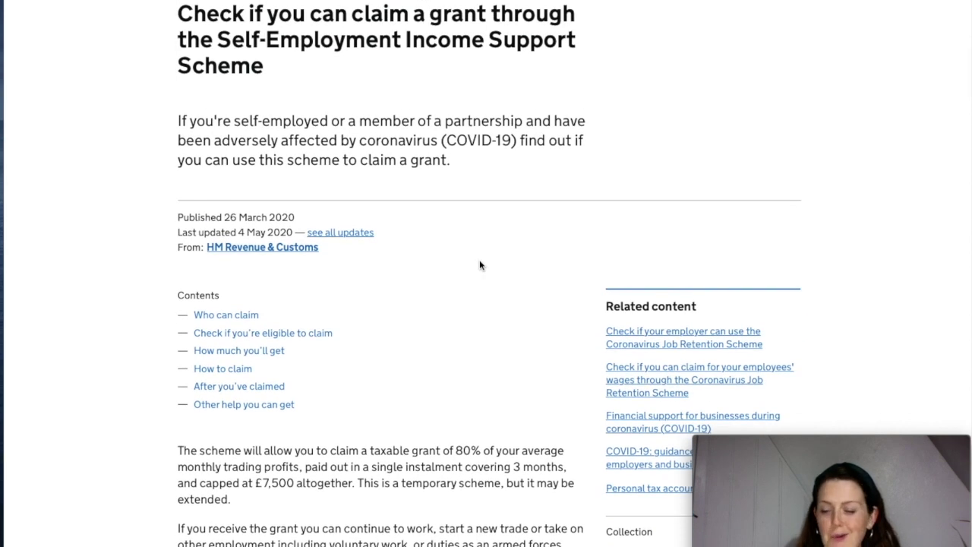
scroll(479, 265, down, 1)
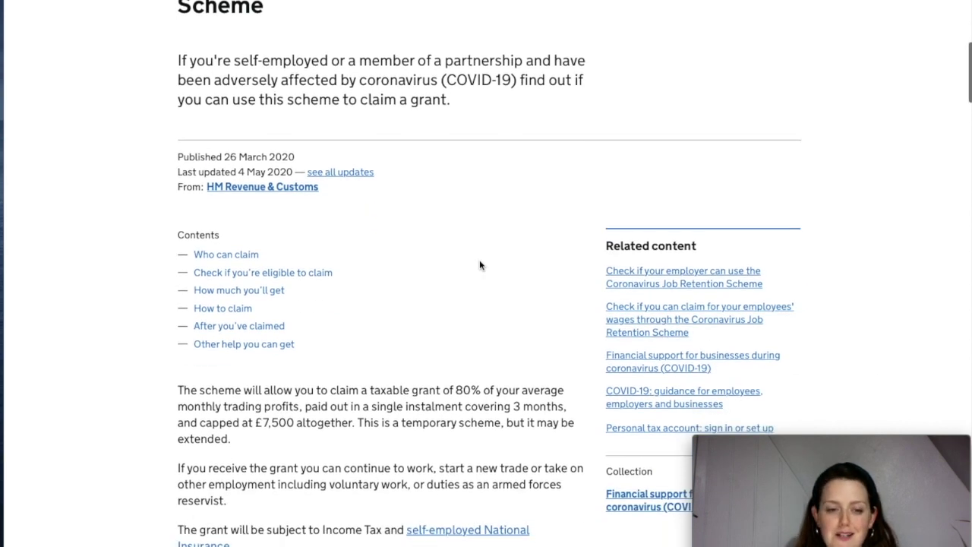
scroll(479, 265, down, 2)
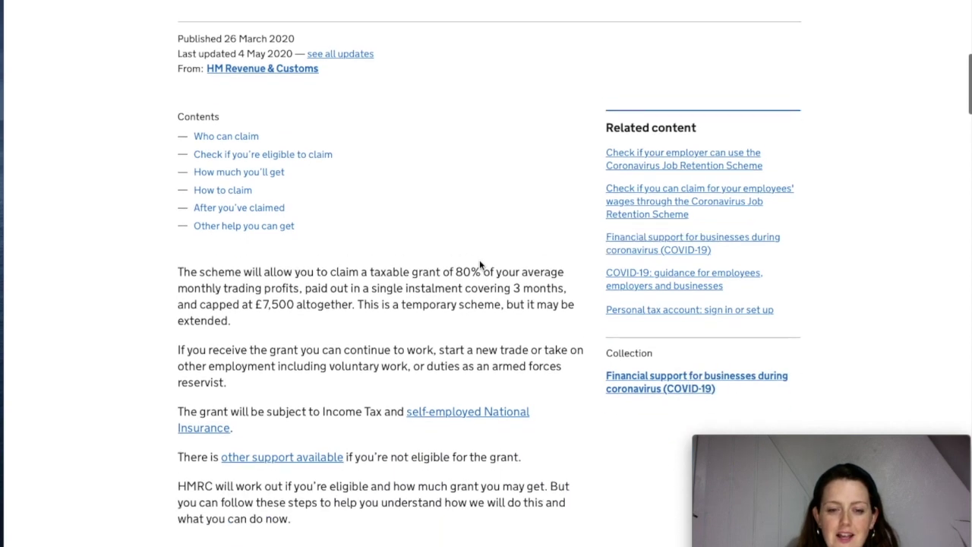
scroll(479, 261, down, 1)
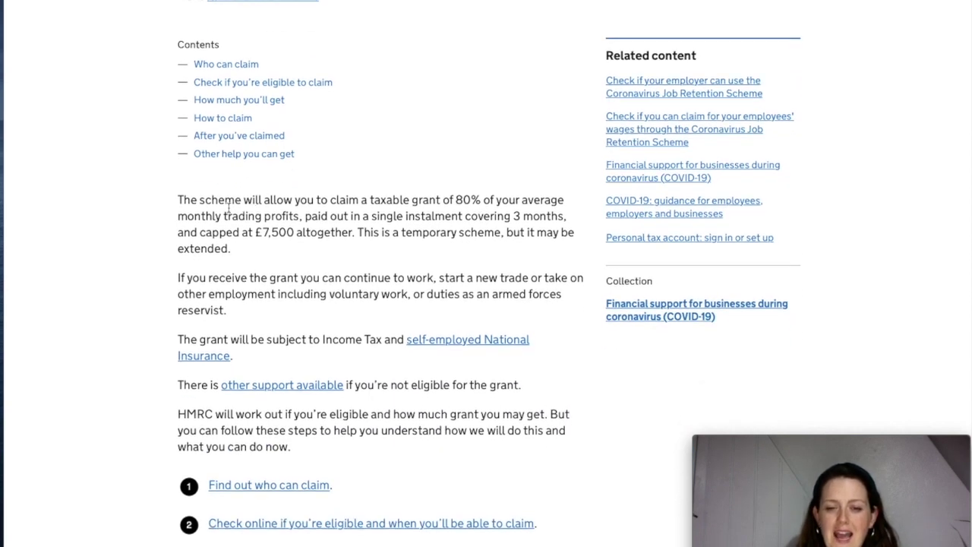
scroll(227, 206, down, 1)
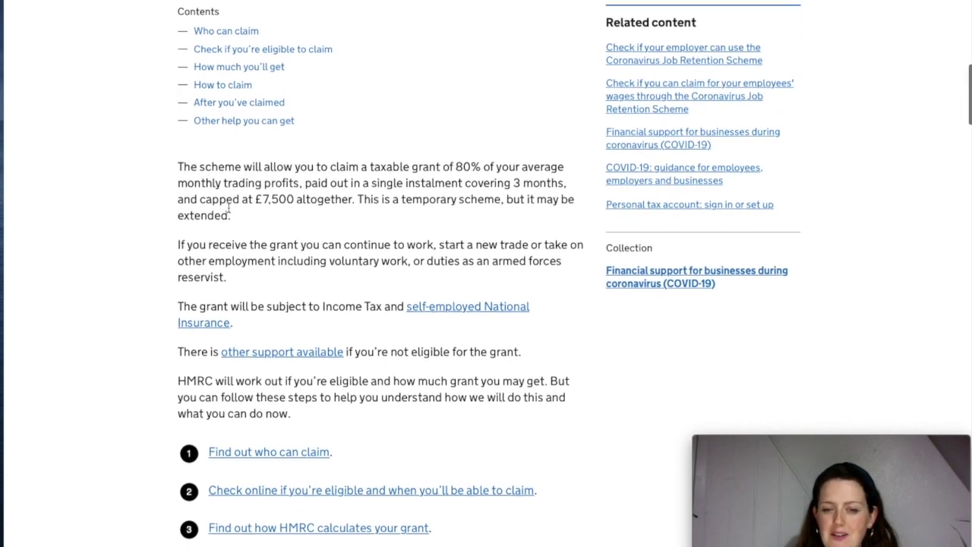
scroll(228, 207, down, 1)
scroll(228, 206, down, 1)
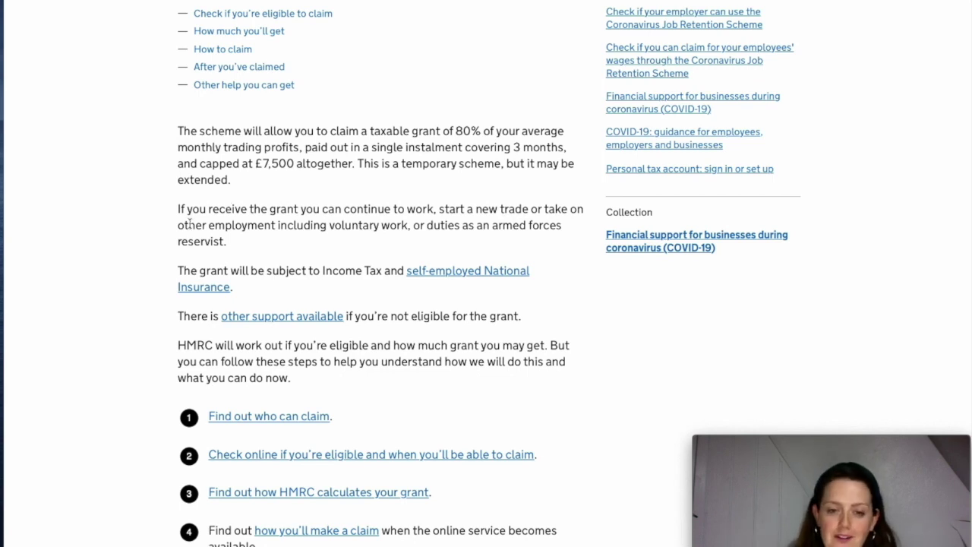
scroll(332, 204, down, 2)
scroll(332, 203, down, 5)
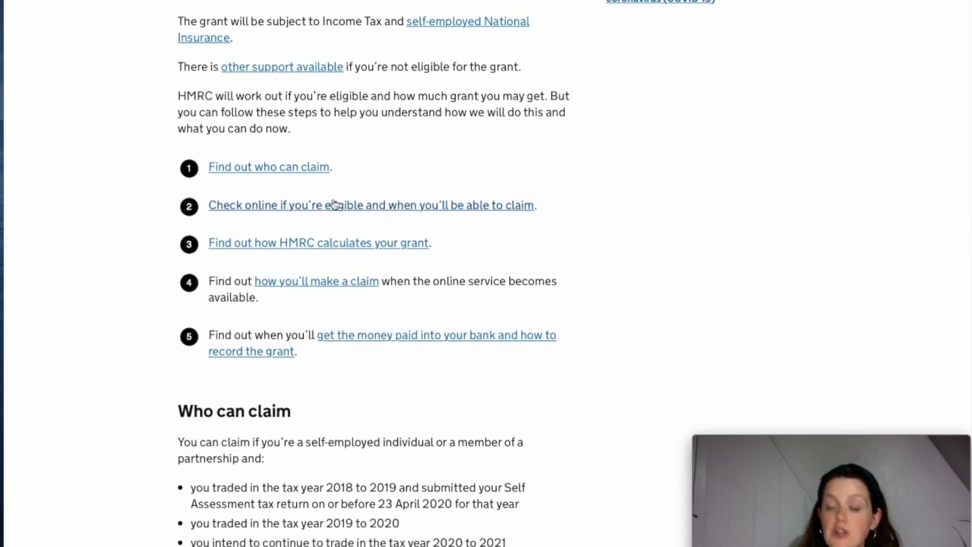
scroll(334, 205, down, 1)
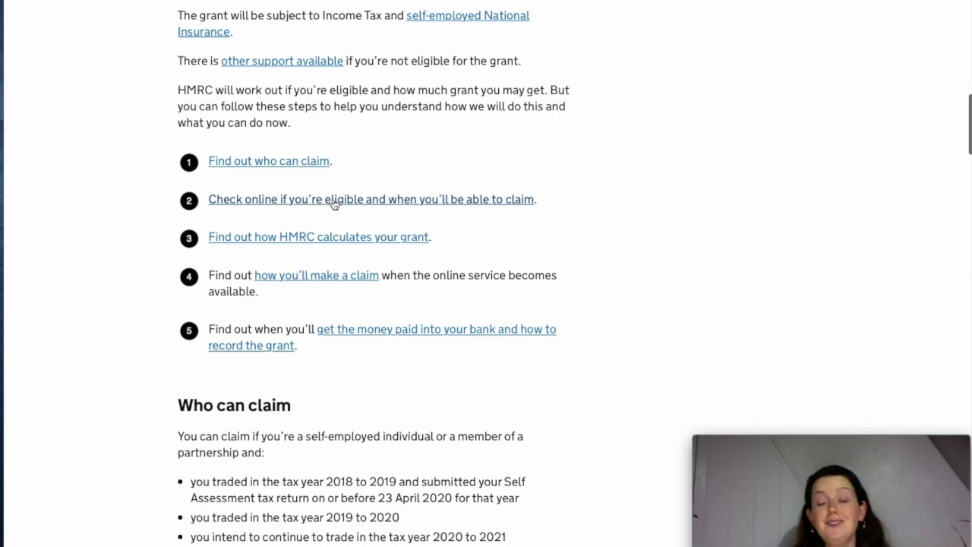
scroll(334, 203, down, 1)
scroll(411, 175, up, 3)
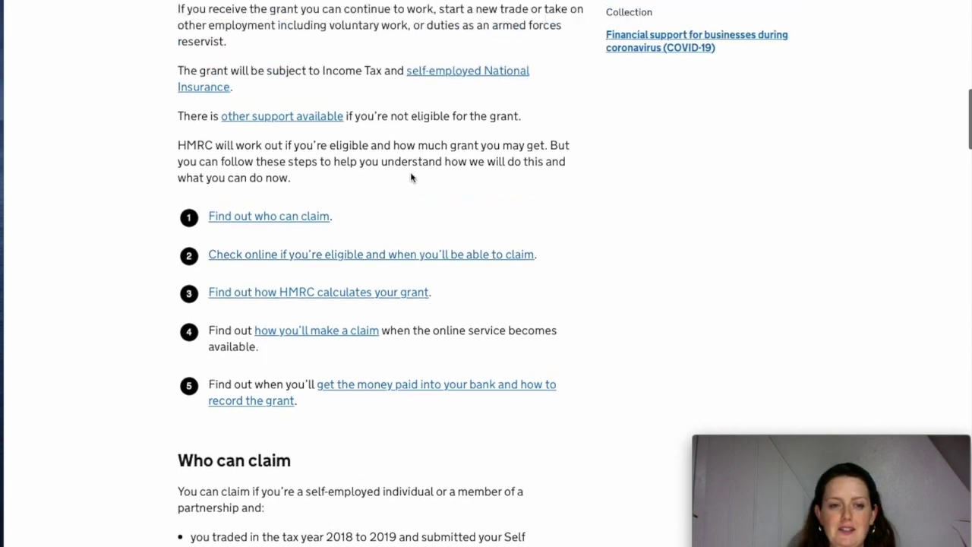
scroll(411, 175, down, 1)
scroll(410, 174, down, 2)
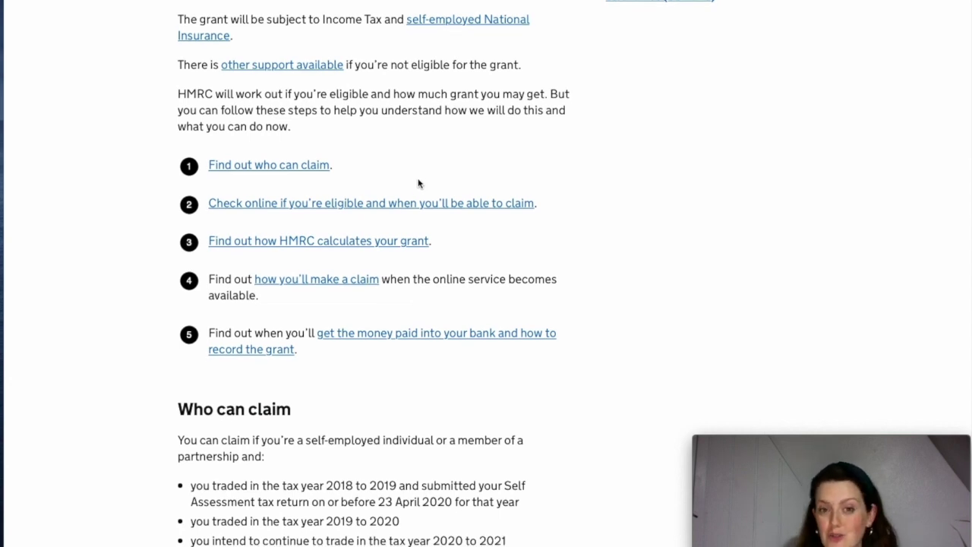
scroll(416, 182, down, 1)
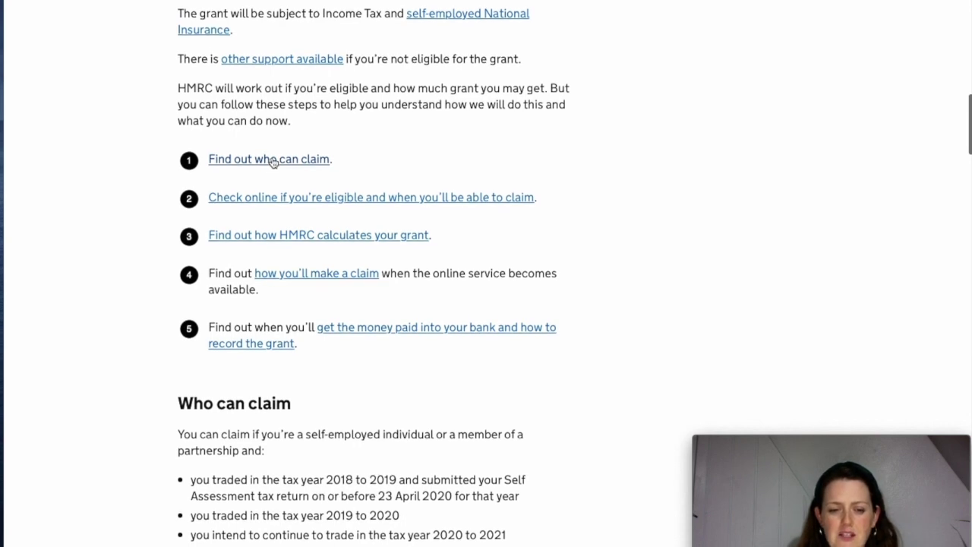
scroll(273, 162, down, 1)
scroll(274, 161, down, 1)
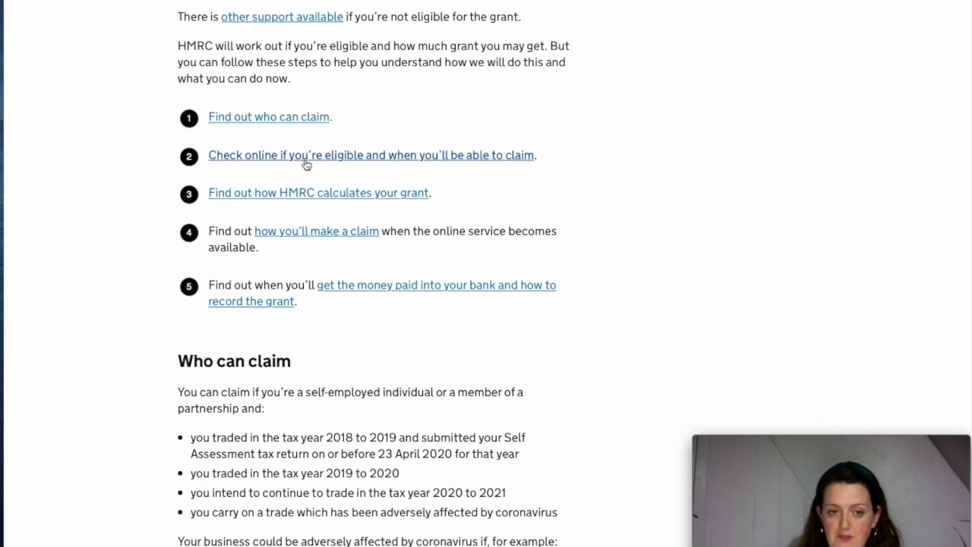
click(306, 163)
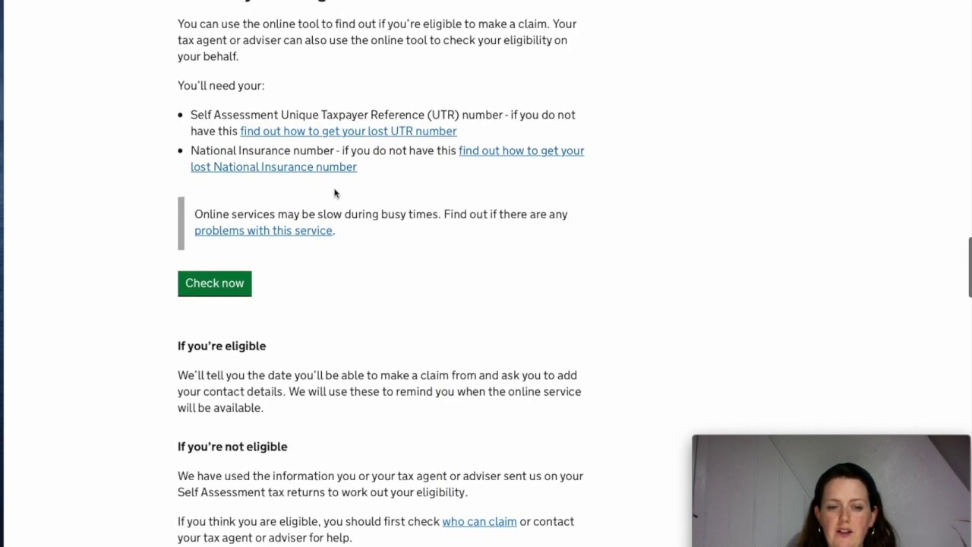
Start the online eligibility check with Check now under 'Check if you're eligible to claim'
scroll(439, 206, up, 1)
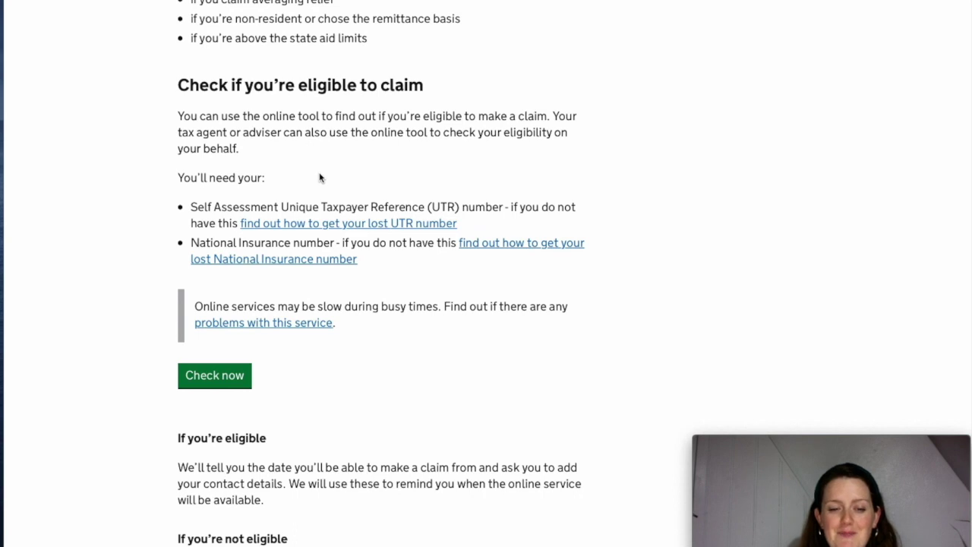
scroll(250, 364, up, 1)
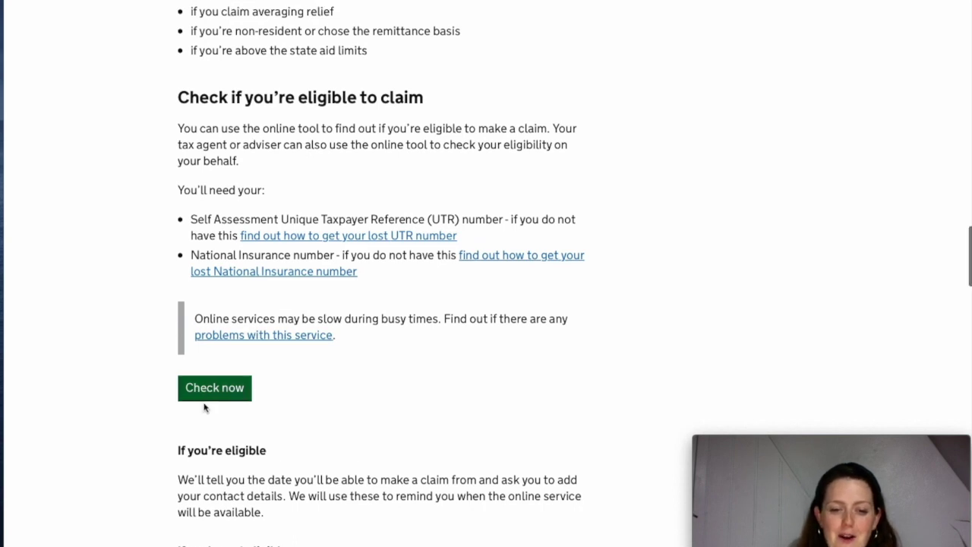
scroll(217, 391, down, 1)
scroll(221, 385, down, 1)
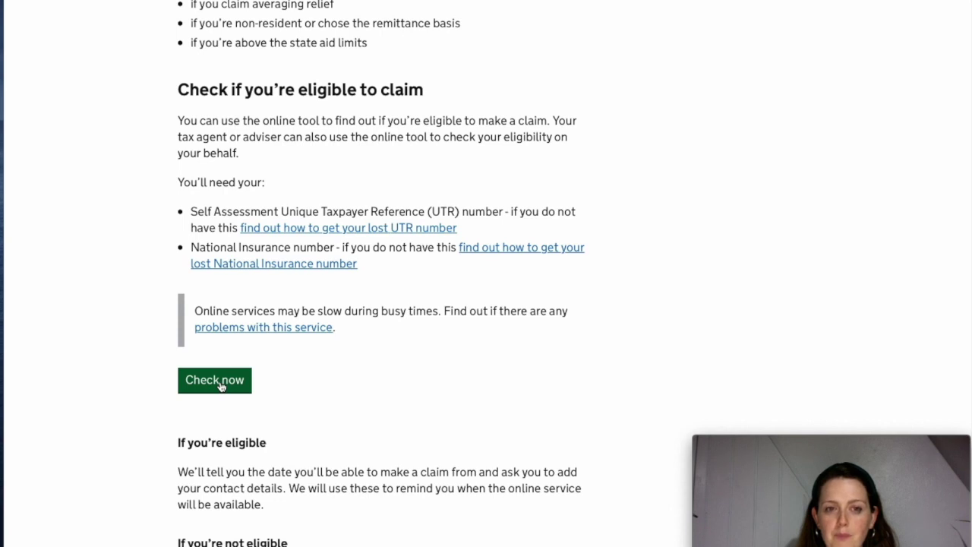
click(221, 386)
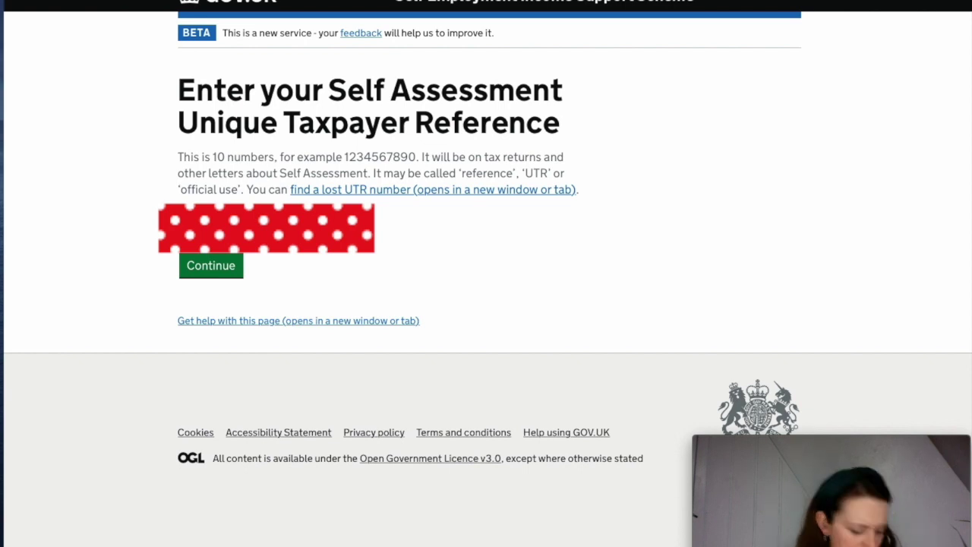
Submit the Unique Taxpayer Reference, then enter and submit the National Insurance number
click(212, 270)
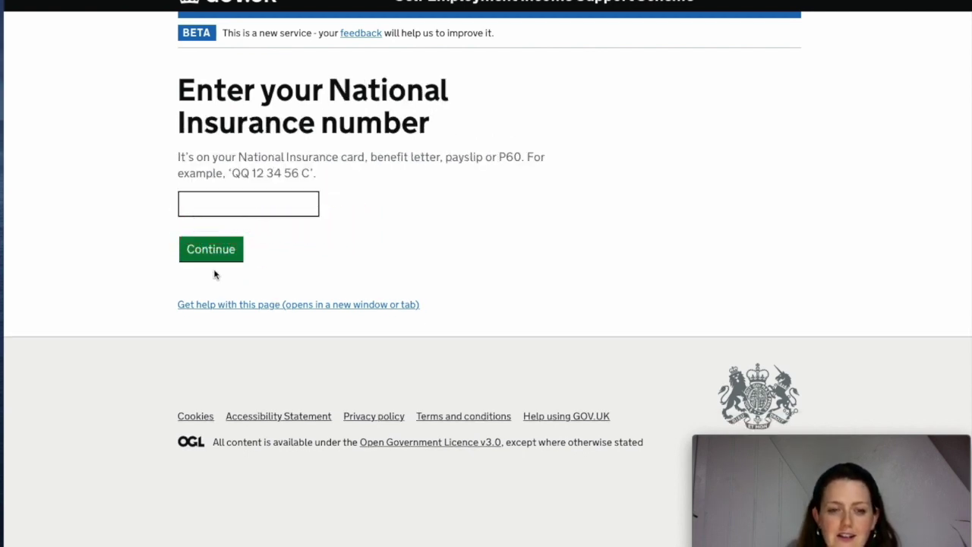
click(237, 211)
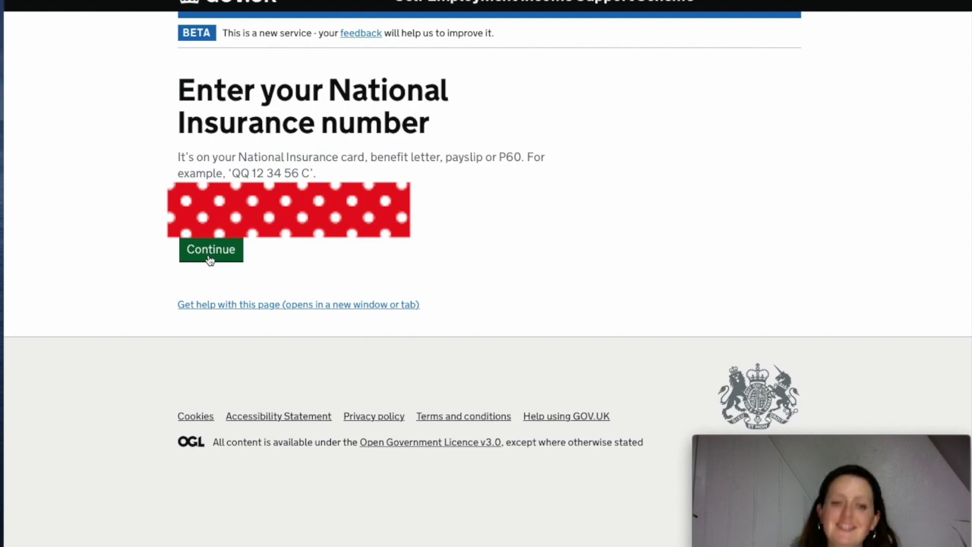
click(209, 259)
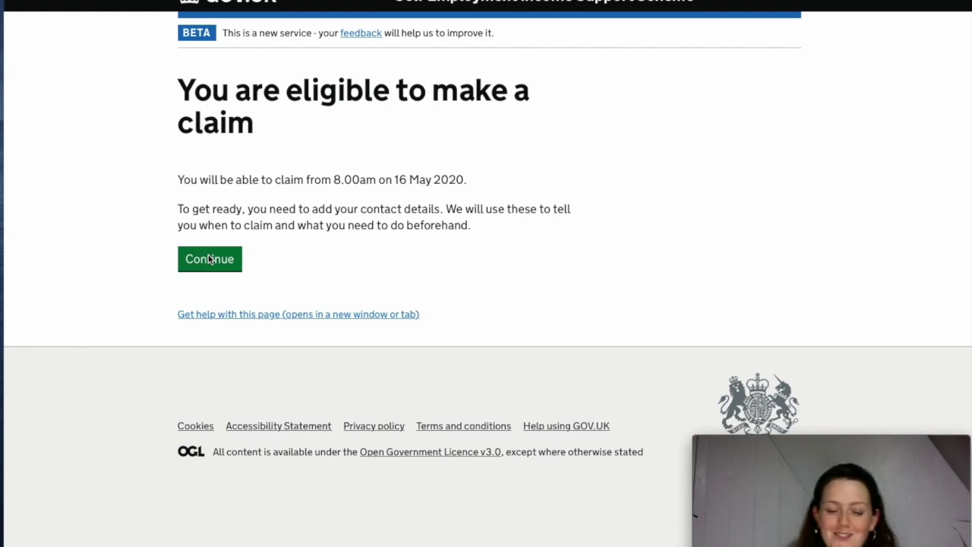
Continue past the eligible result and choose to create new Government Gateway sign-in details
click(217, 262)
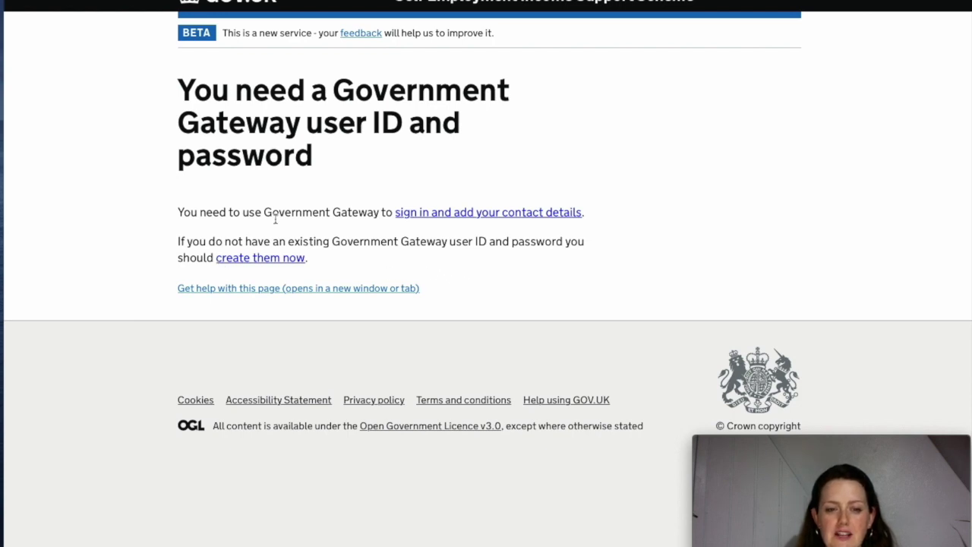
click(268, 262)
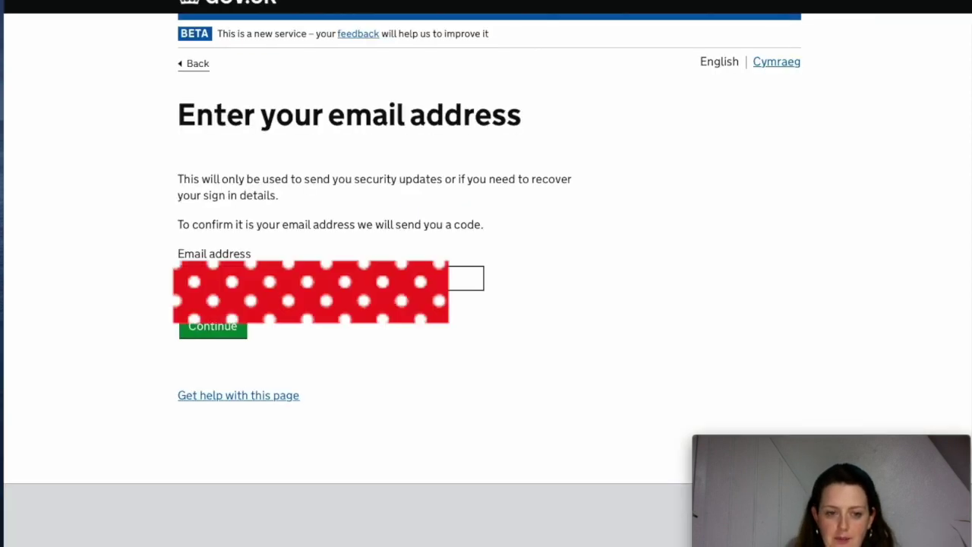
Enter the email address and confirm it with the emailed code
click(275, 278)
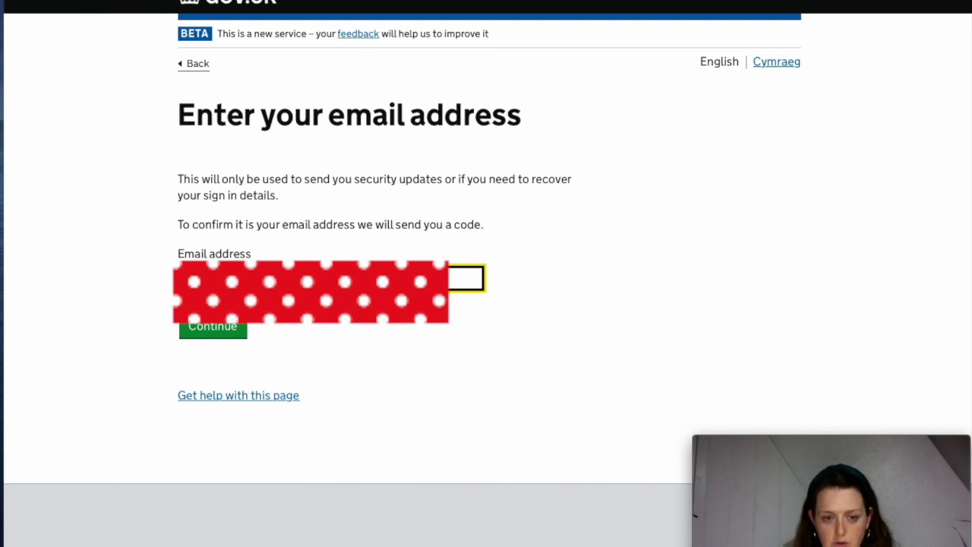
click(229, 328)
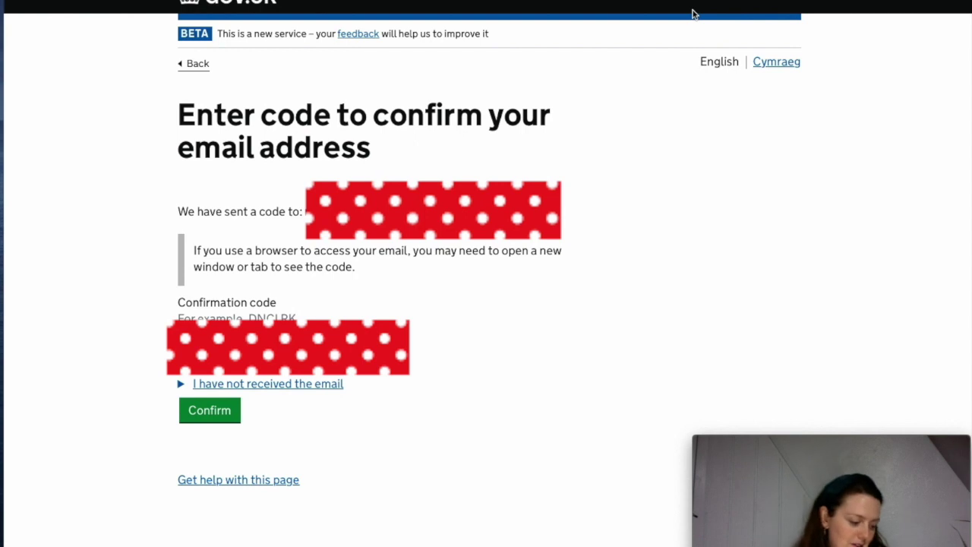
click(226, 419)
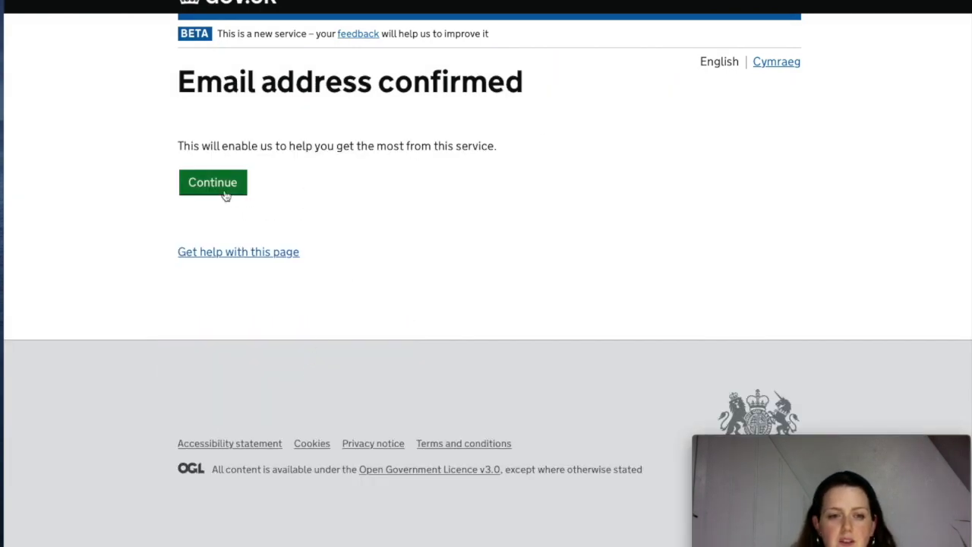
click(230, 188)
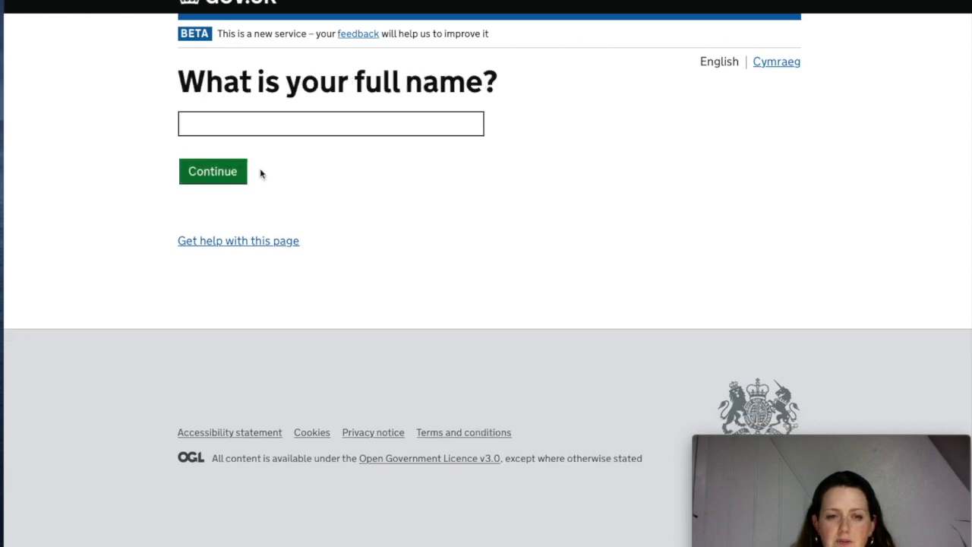
Enter the account holder's full name and continue to the password step
click(294, 134)
text(non )
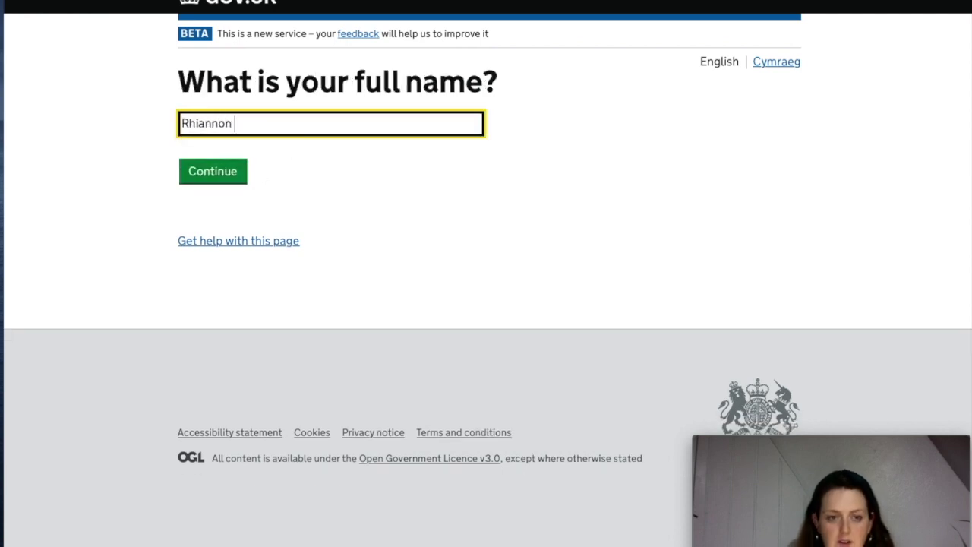
click(227, 182)
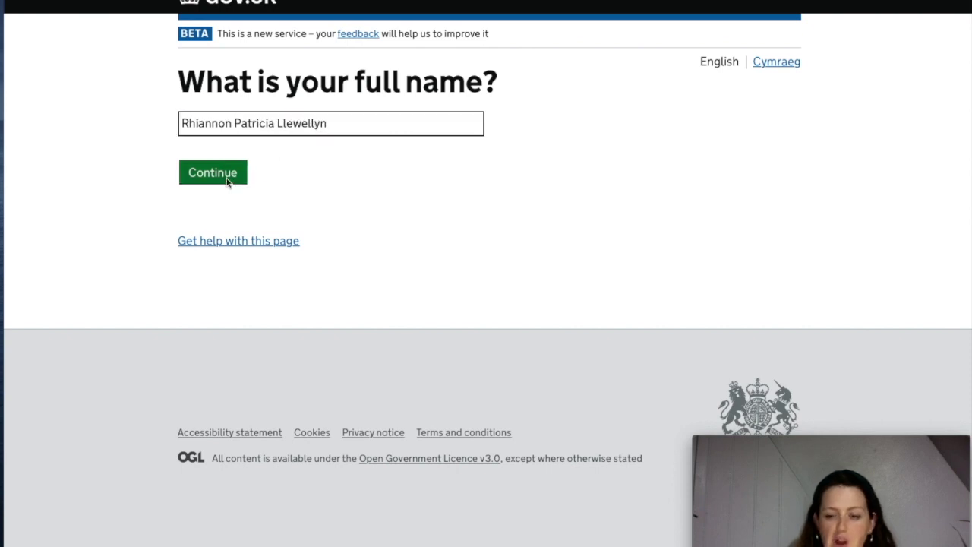
click(362, 323)
Create and confirm the new account password
text(password)
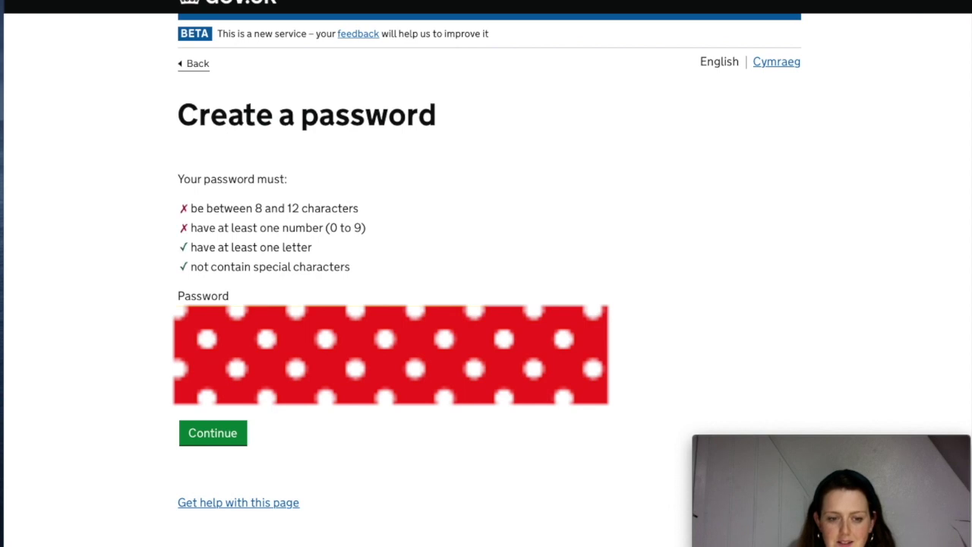
text(1)
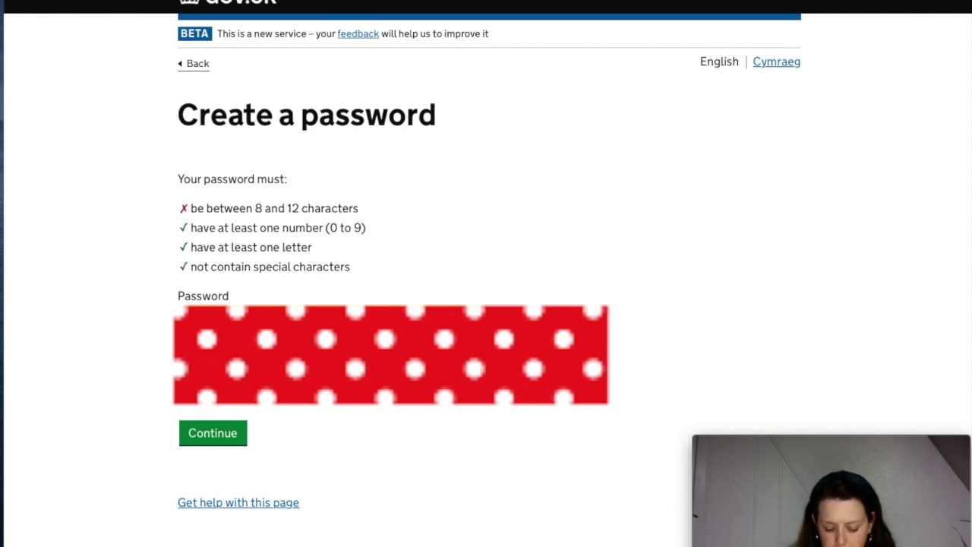
text(2)
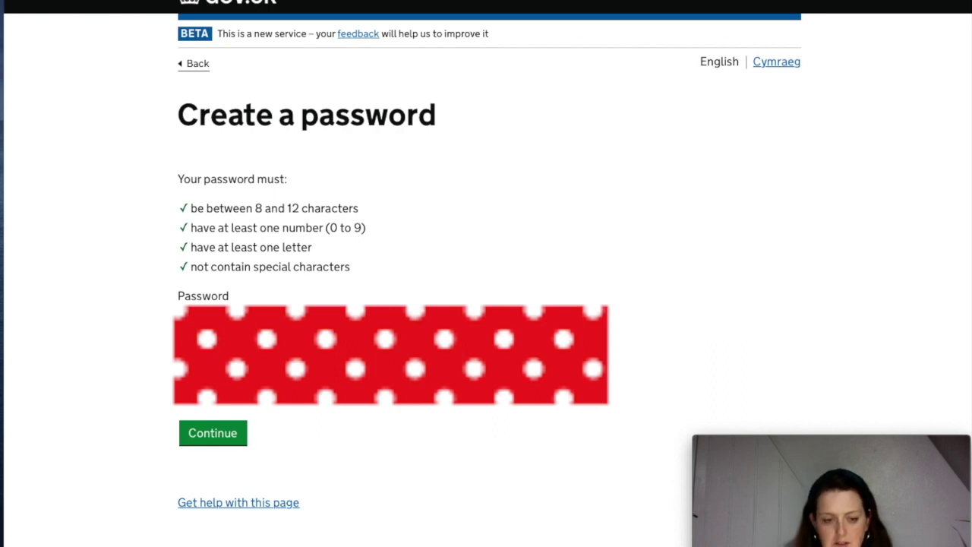
key(Return)
click(216, 235)
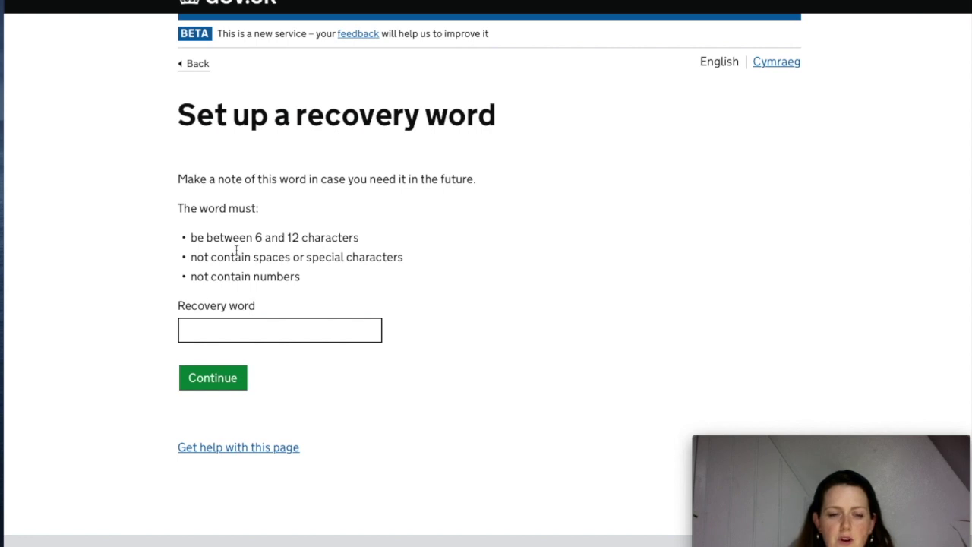
Set a recovery word and continue past the newly issued user ID
click(297, 332)
text(d)
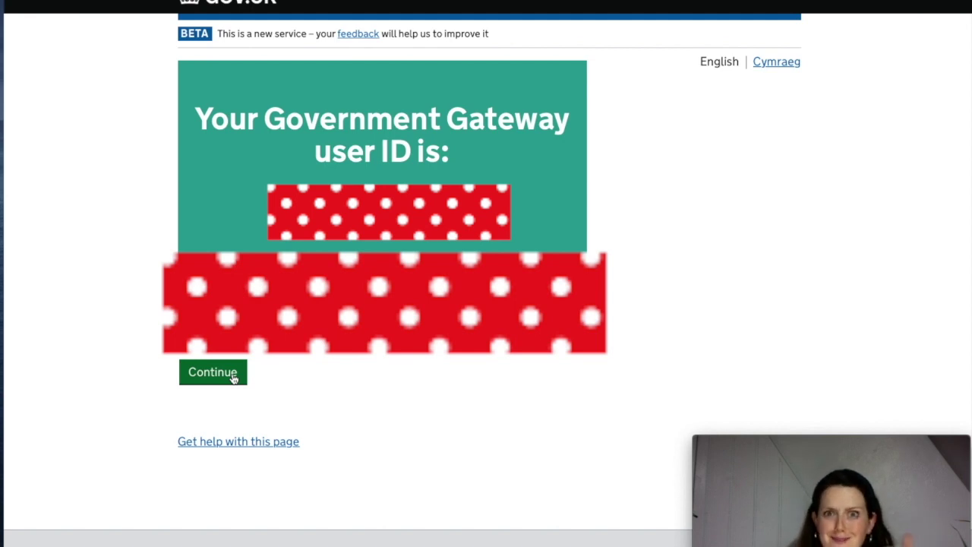
click(232, 375)
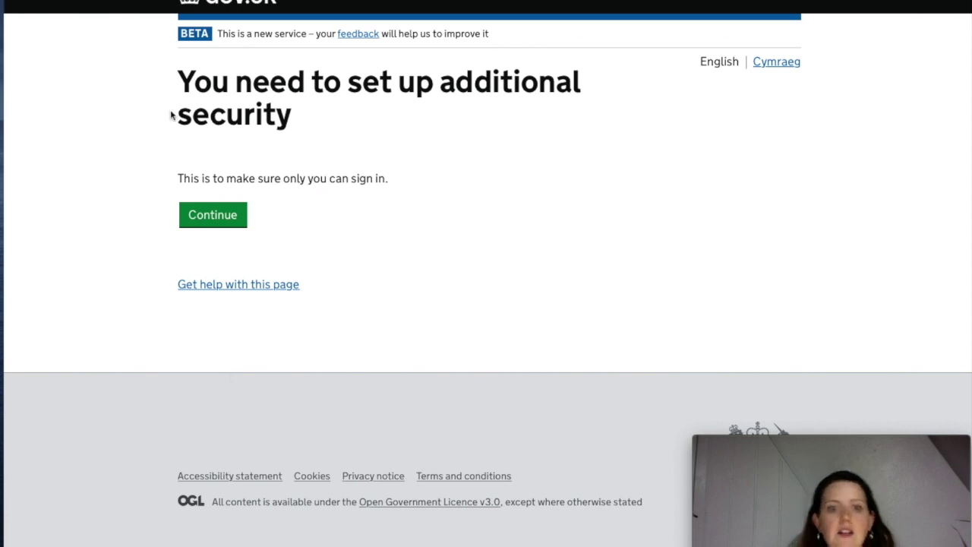
Choose to receive access codes by text message to a UK mobile number
click(223, 218)
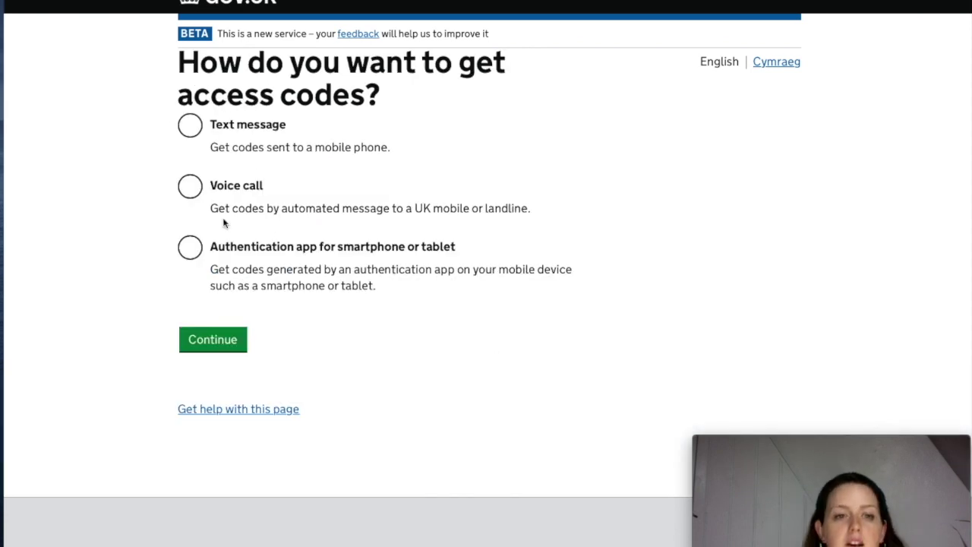
click(189, 127)
click(206, 342)
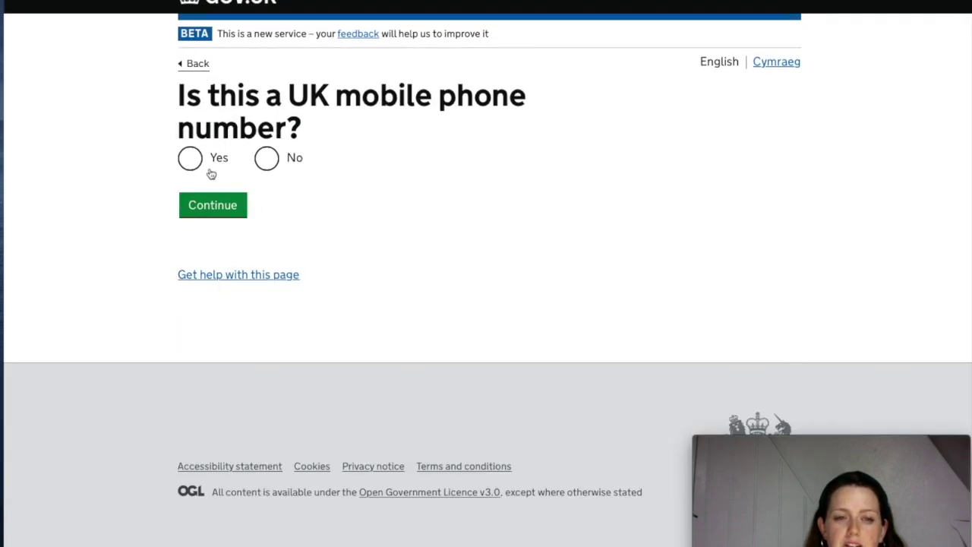
click(189, 160)
click(203, 204)
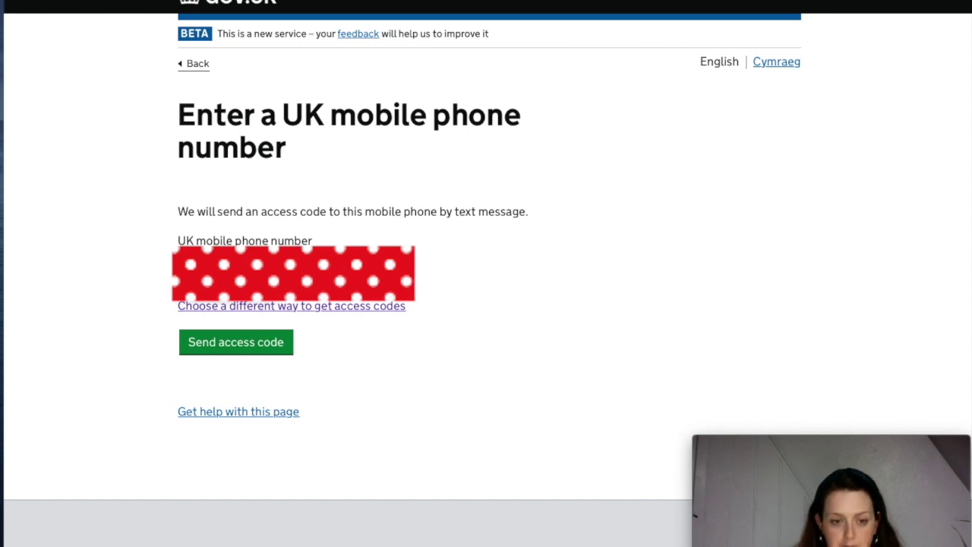
Send an access code to the mobile, enter it, and confirm the additional security
click(251, 342)
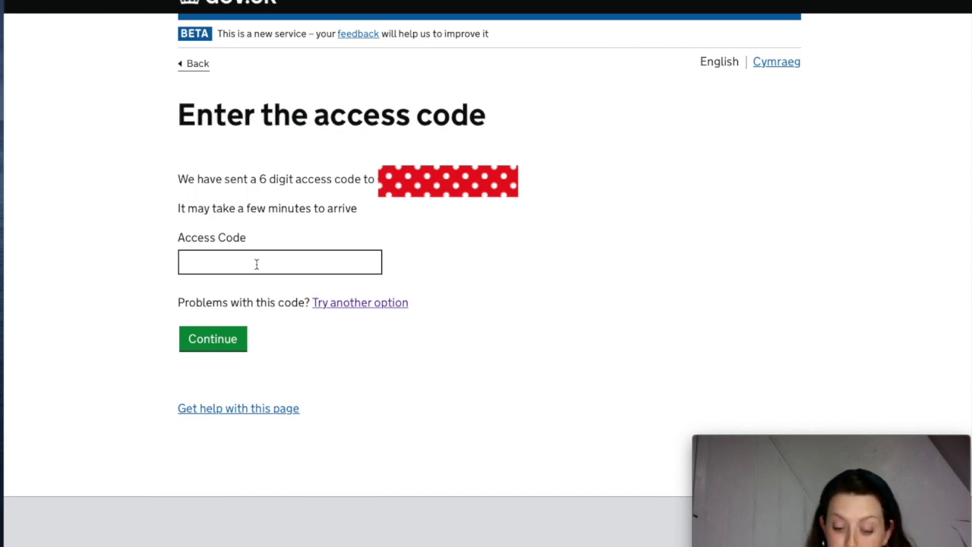
click(257, 263)
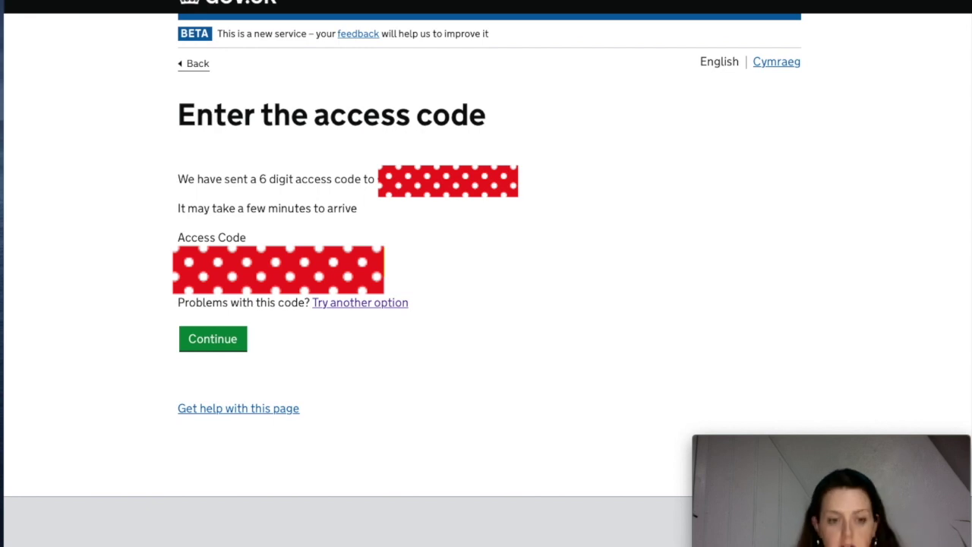
click(225, 342)
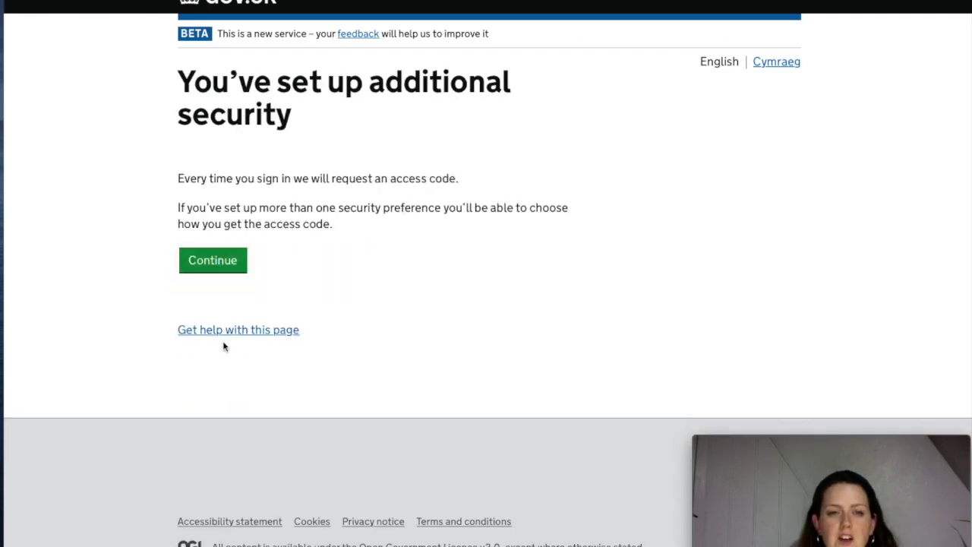
click(213, 260)
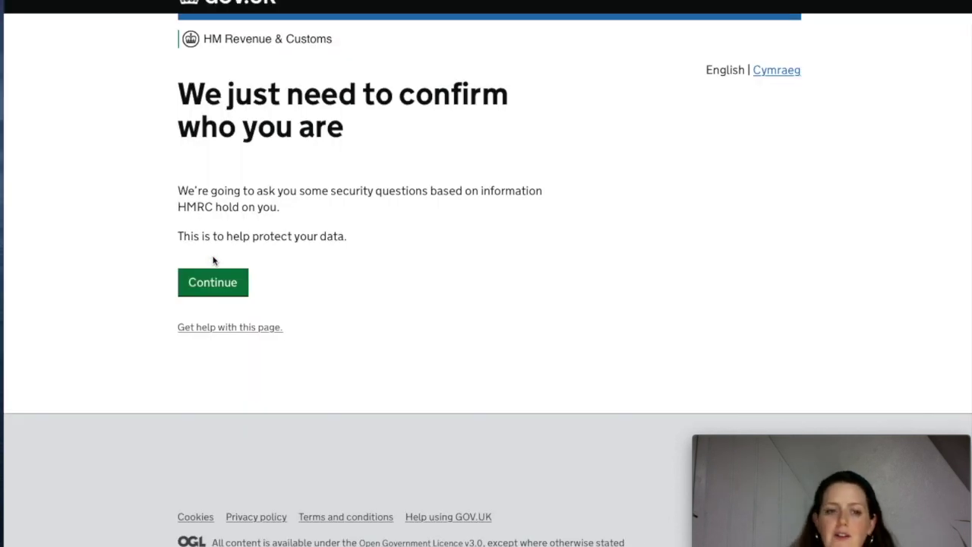
Fill in first name, last name, National Insurance number and date of birth for identity confirmation
click(235, 288)
click(257, 256)
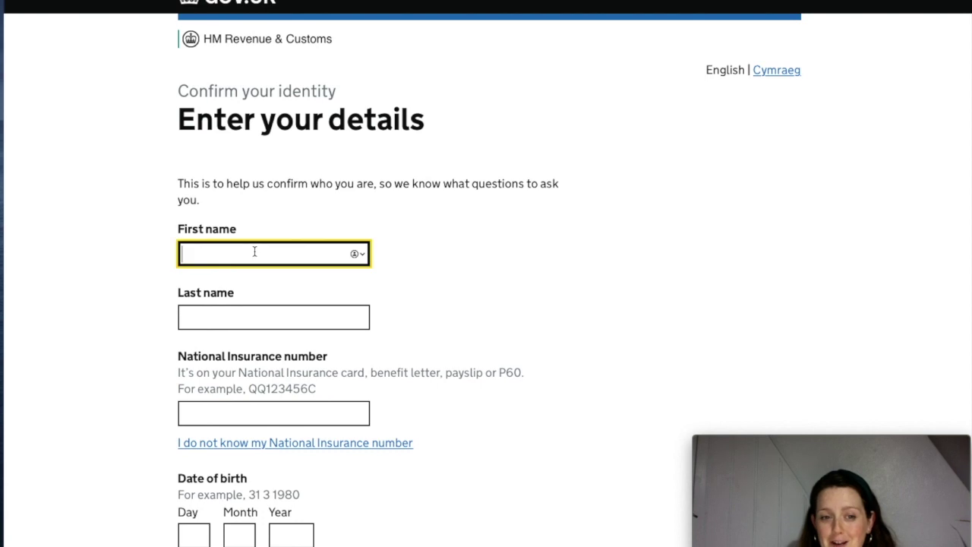
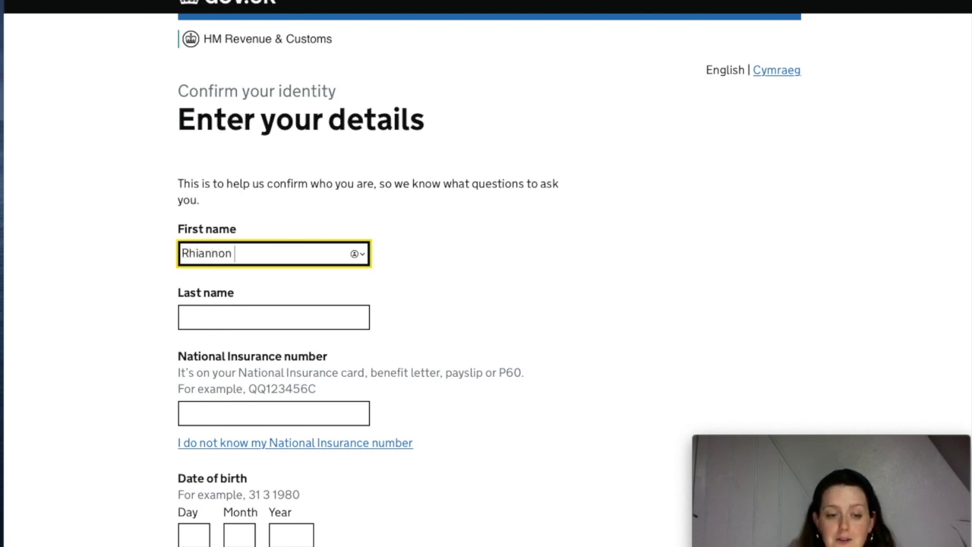
click(265, 313)
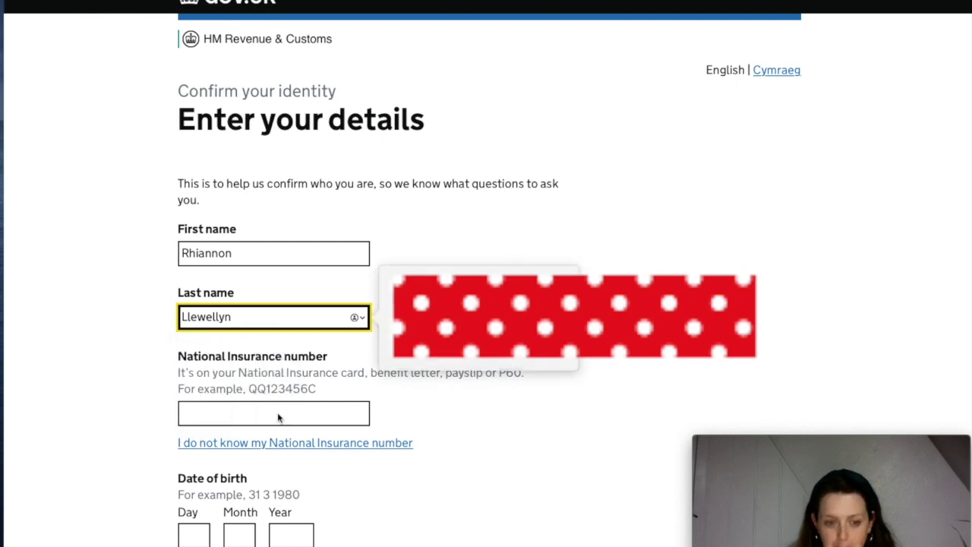
click(363, 410)
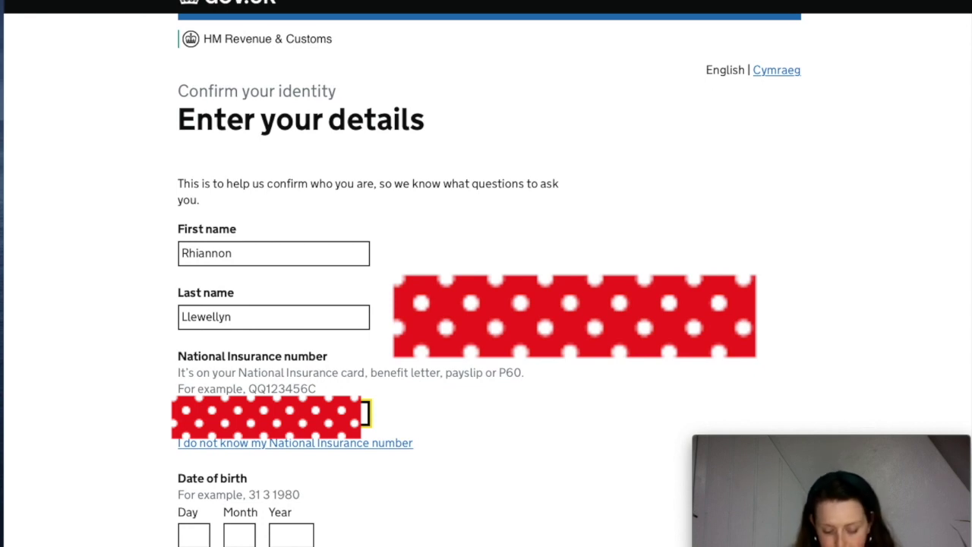
click(199, 530)
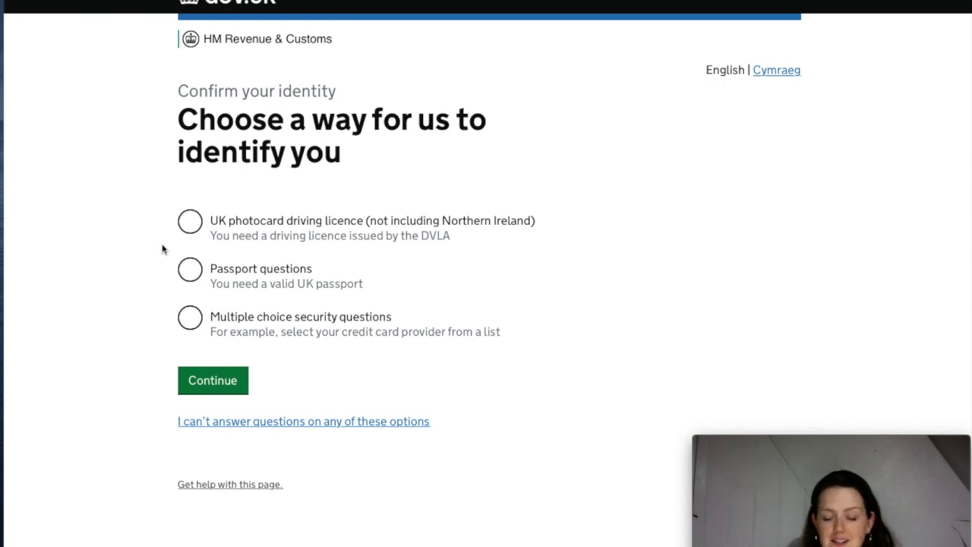
Choose multiple choice security questions and consent to the credit reference agency check
click(191, 319)
click(223, 378)
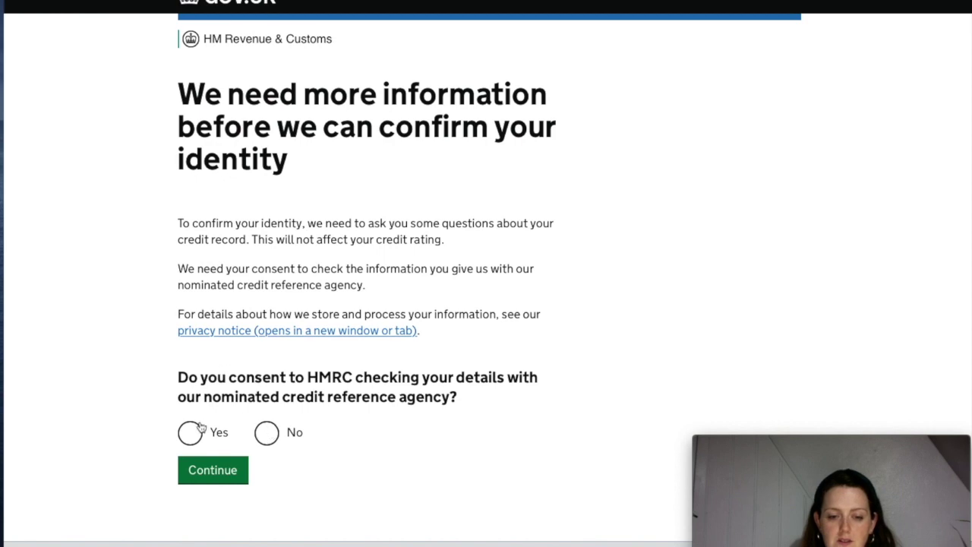
click(188, 436)
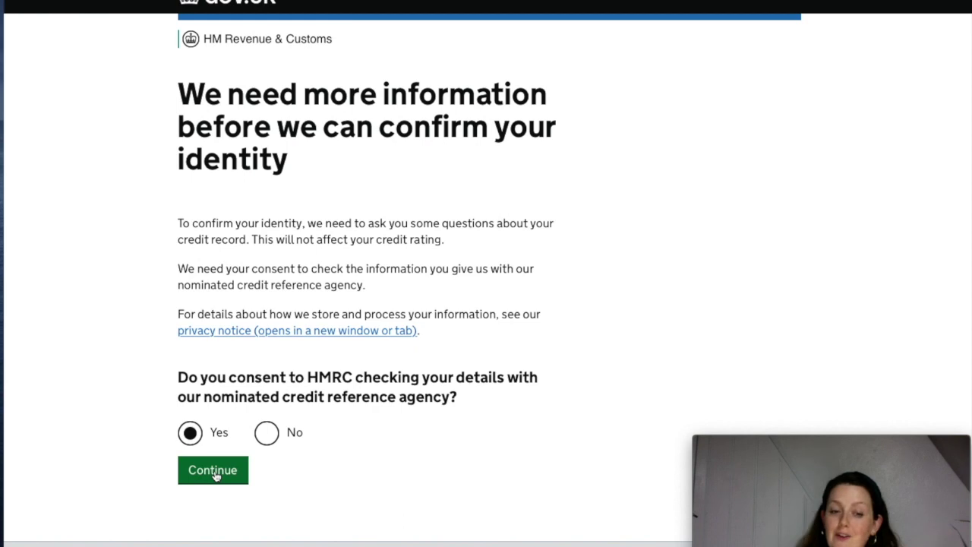
click(214, 472)
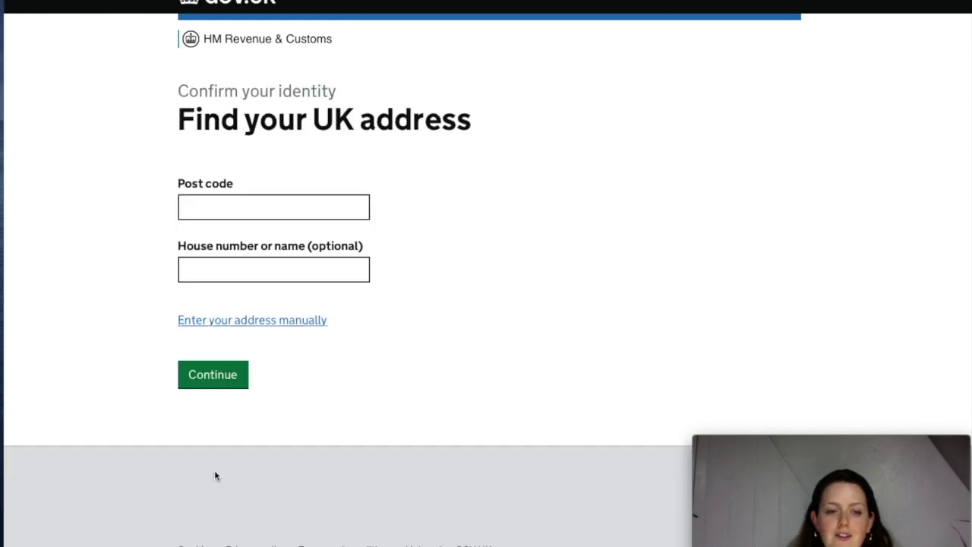
Look up the home address by post code and select it
click(286, 210)
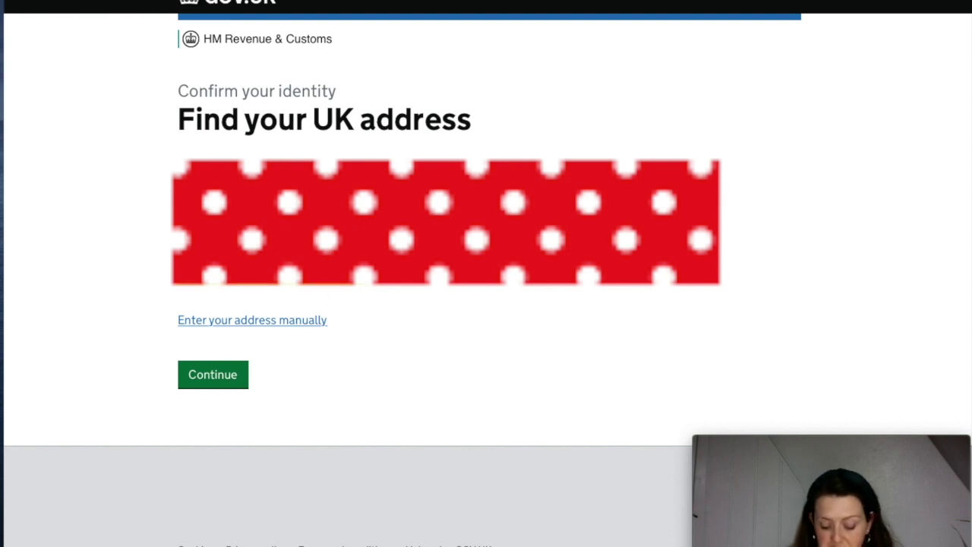
click(211, 383)
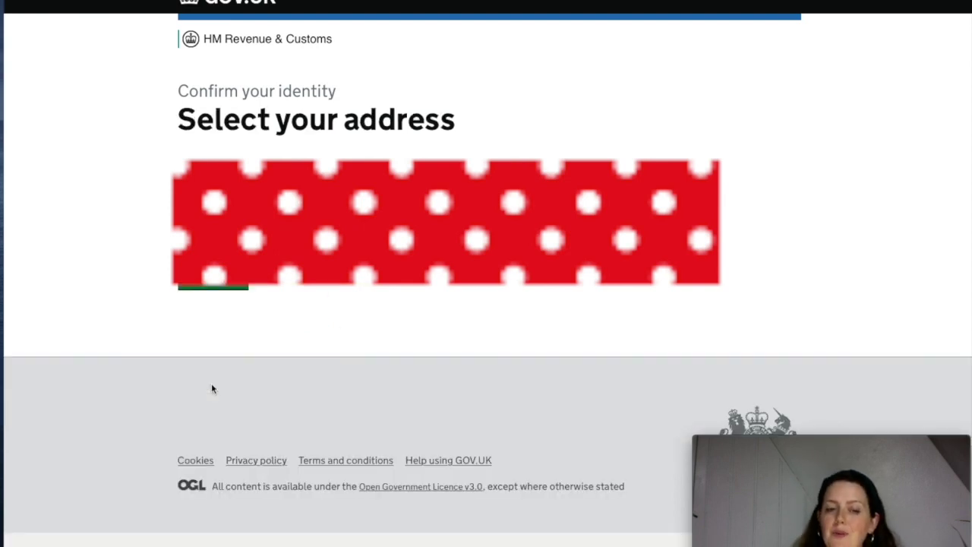
click(218, 283)
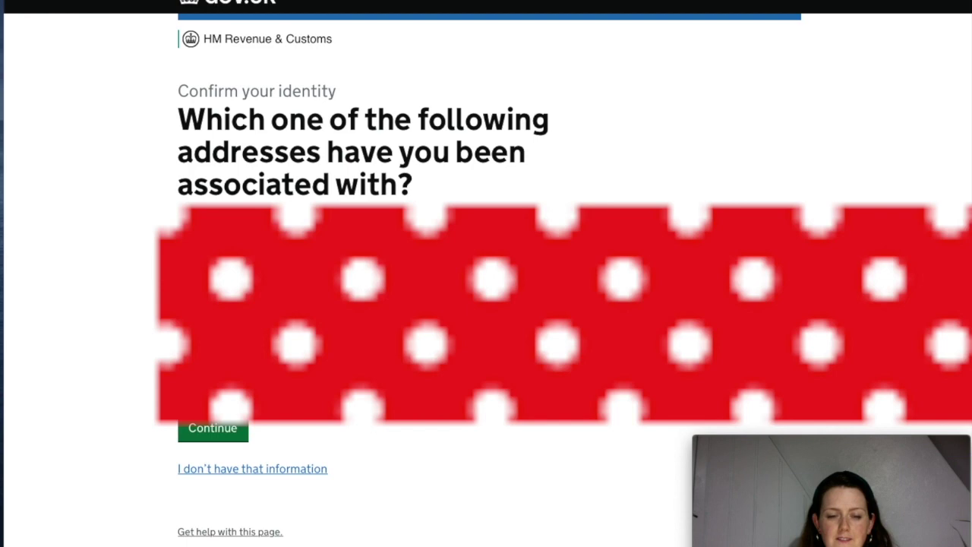
Answer the address question, confirm the contact email and UK mobile number, and submit them
click(220, 431)
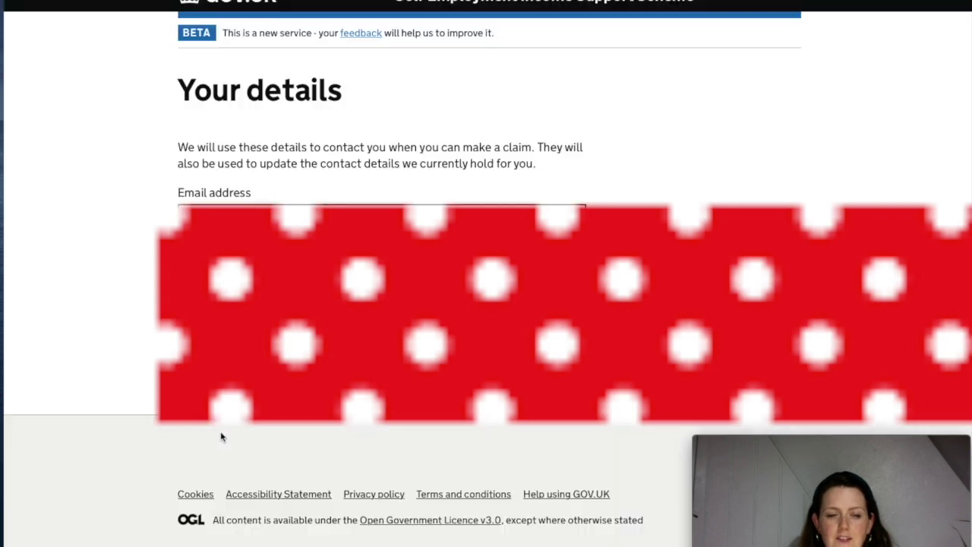
click(227, 220)
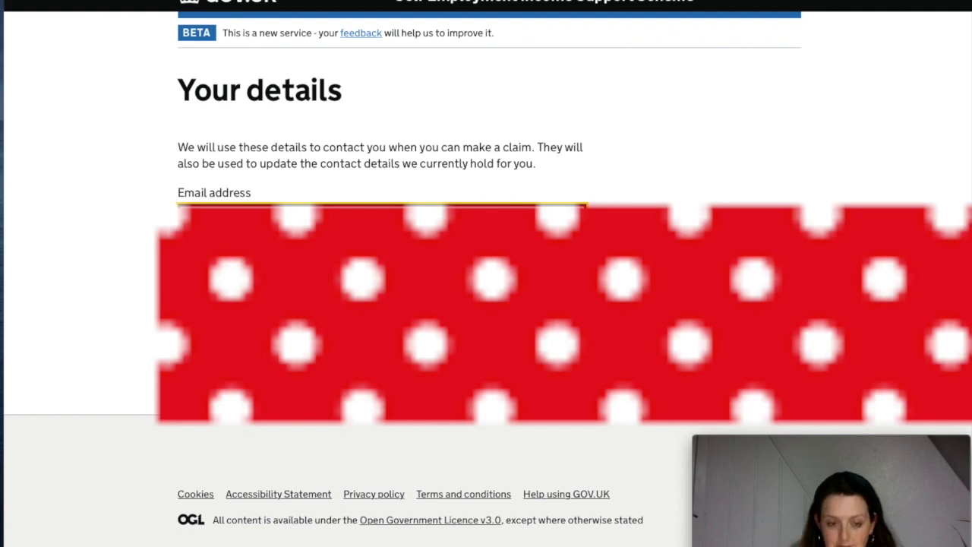
key(Tab)
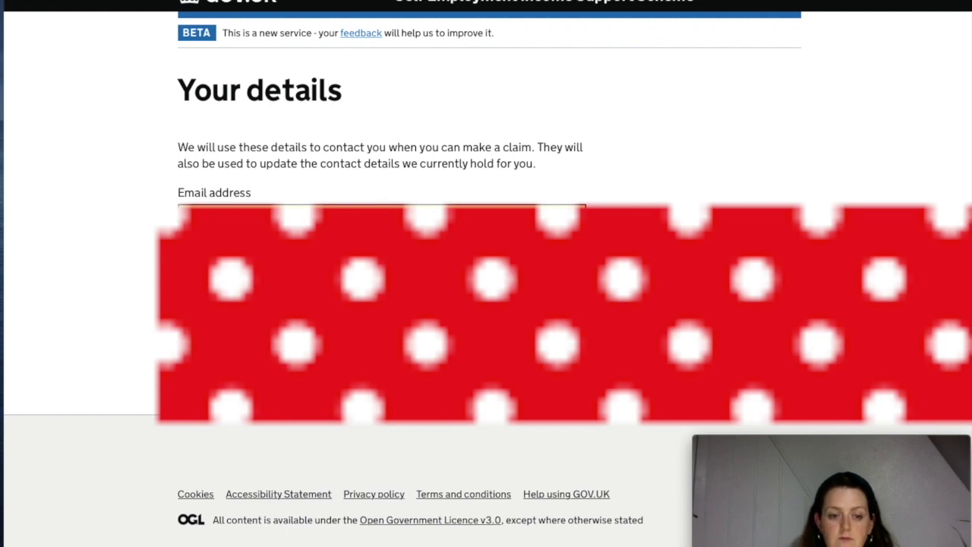
click(212, 333)
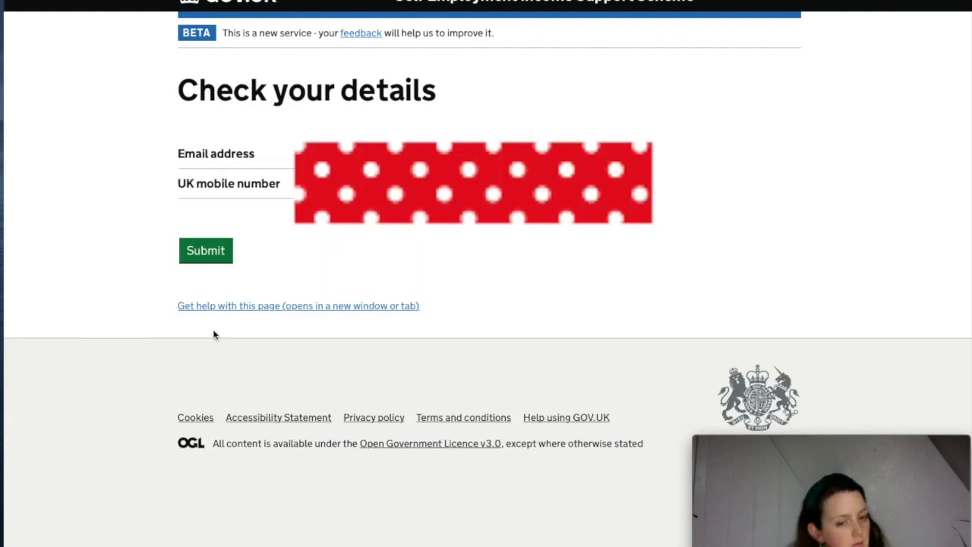
click(210, 262)
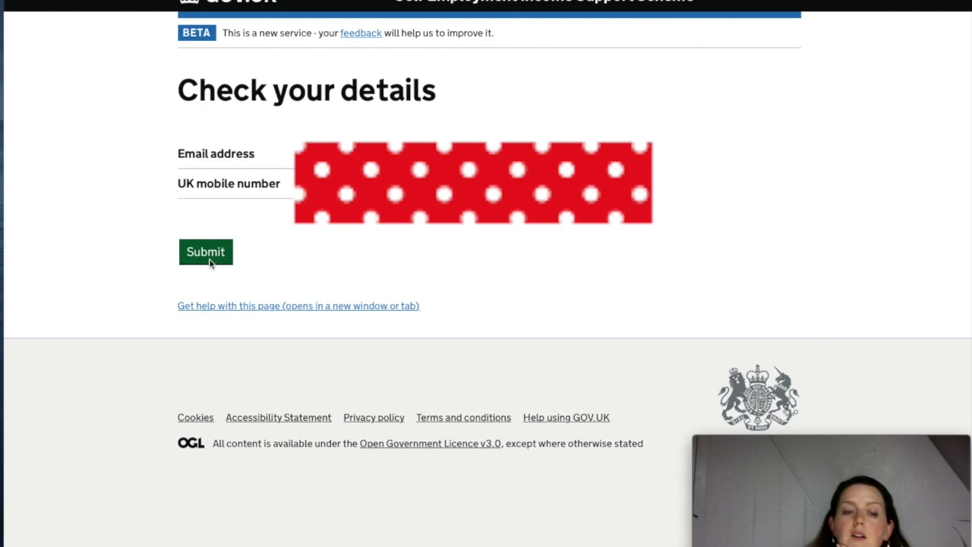